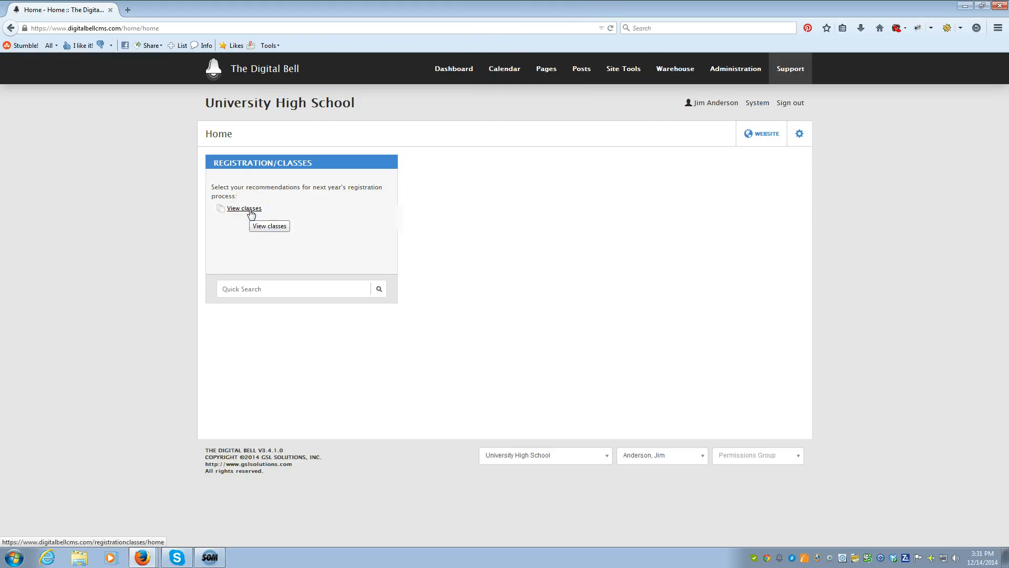
Step: Open the period 1 ENG HON 1 class from the registration classes and review its student roster
{"action": "left_click", "coordinate": [251, 212]}
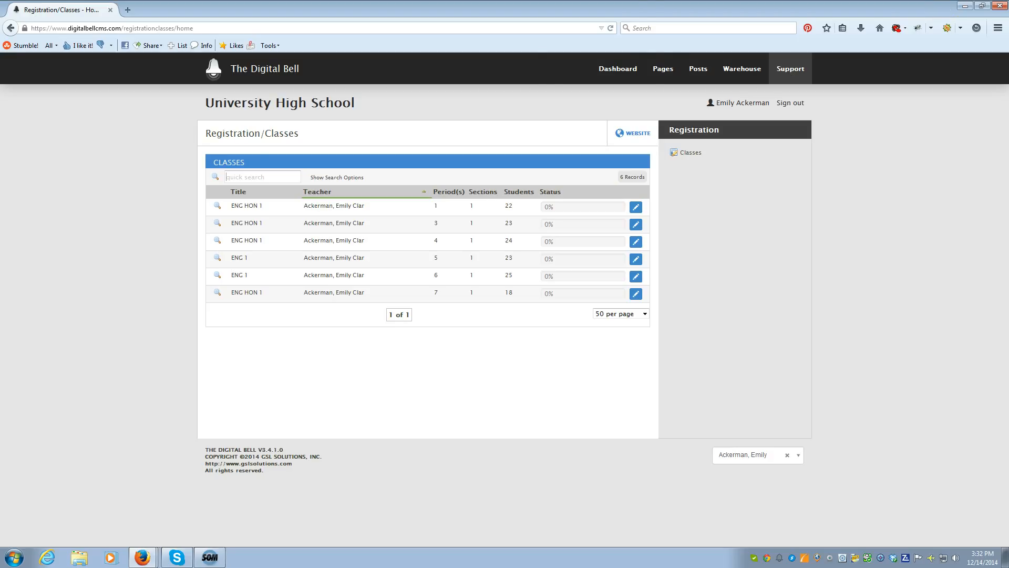
{"action": "left_click", "coordinate": [217, 207]}
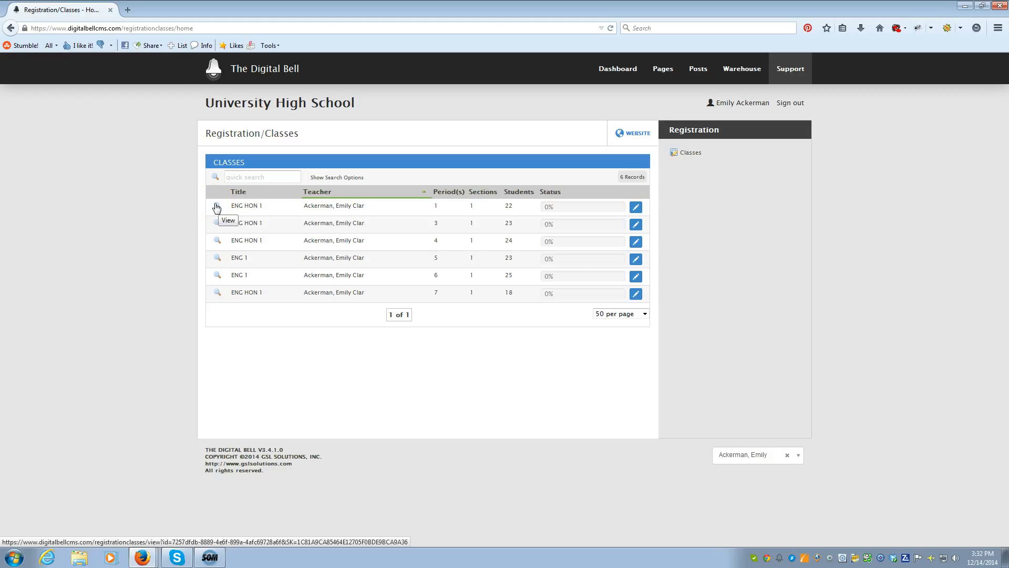
{"action": "left_click", "coordinate": [217, 207]}
{"action": "left_click", "coordinate": [165, 91]}
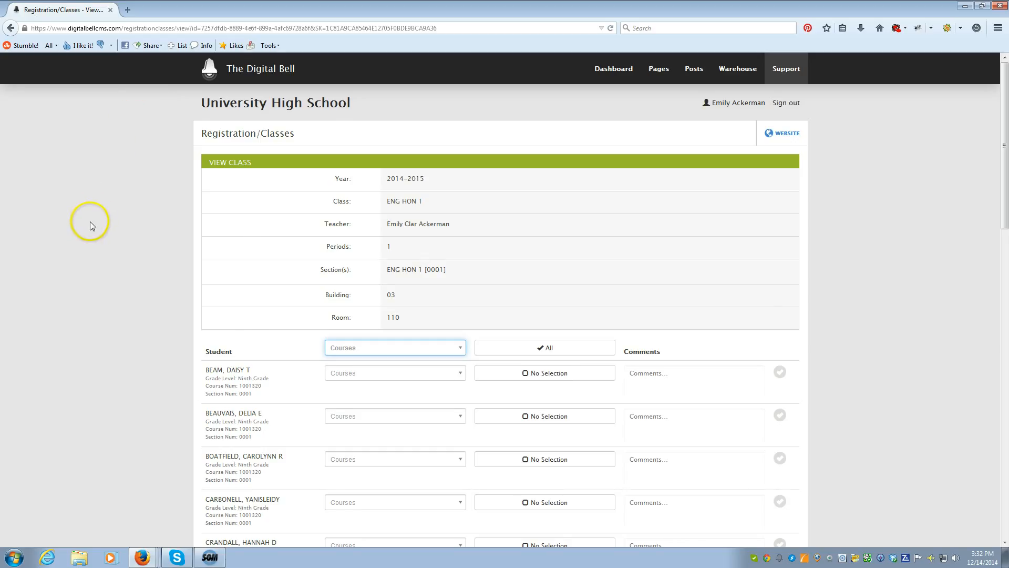
{"action": "scroll", "coordinate": [98, 232], "scroll_direction": "down", "scroll_amount": 7}
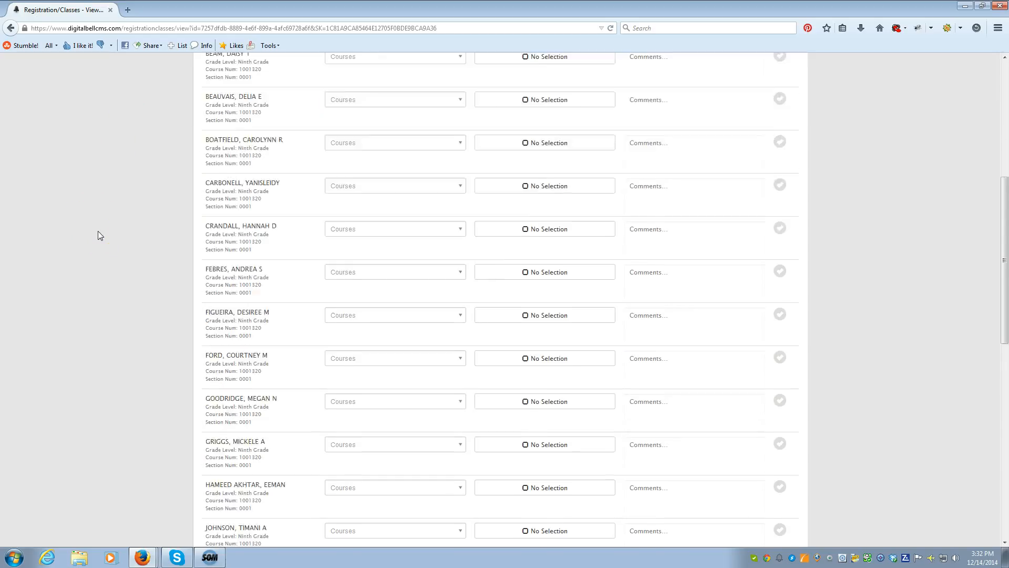
{"action": "scroll", "coordinate": [97, 231], "scroll_direction": "down", "scroll_amount": 10}
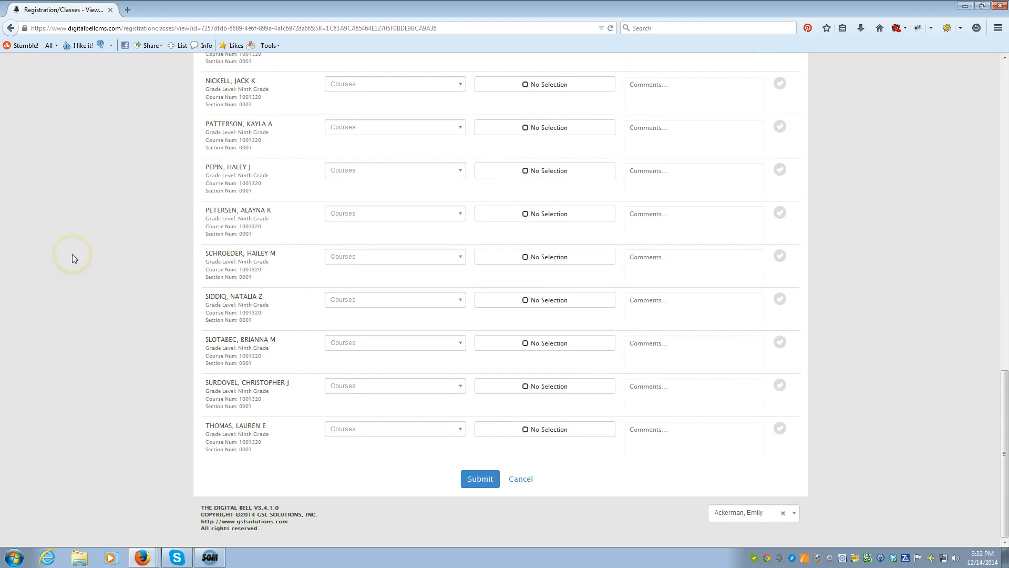
{"action": "scroll", "coordinate": [72, 254], "scroll_direction": "up", "scroll_amount": 15}
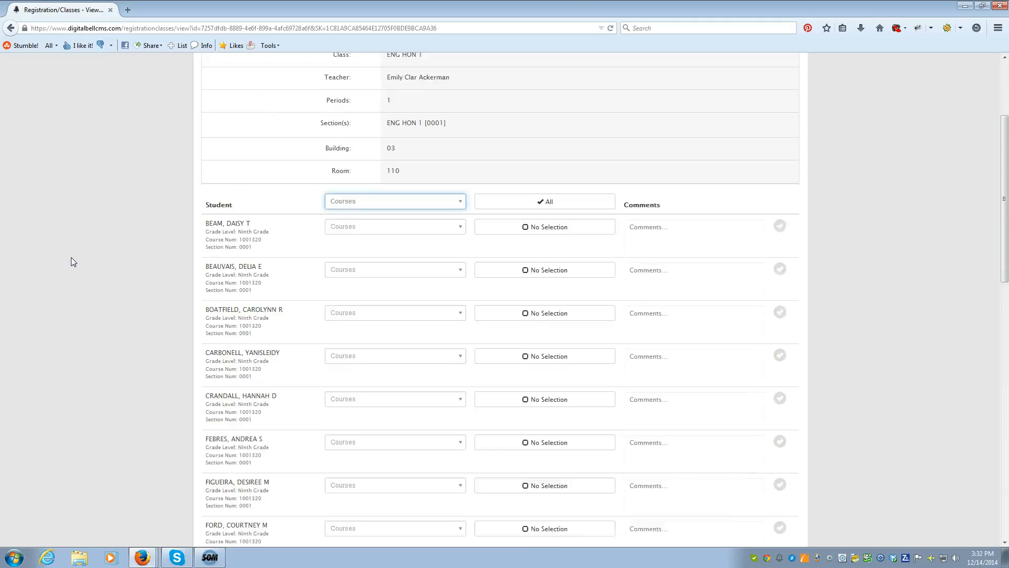
{"action": "scroll", "coordinate": [71, 261], "scroll_direction": "up", "scroll_amount": 3}
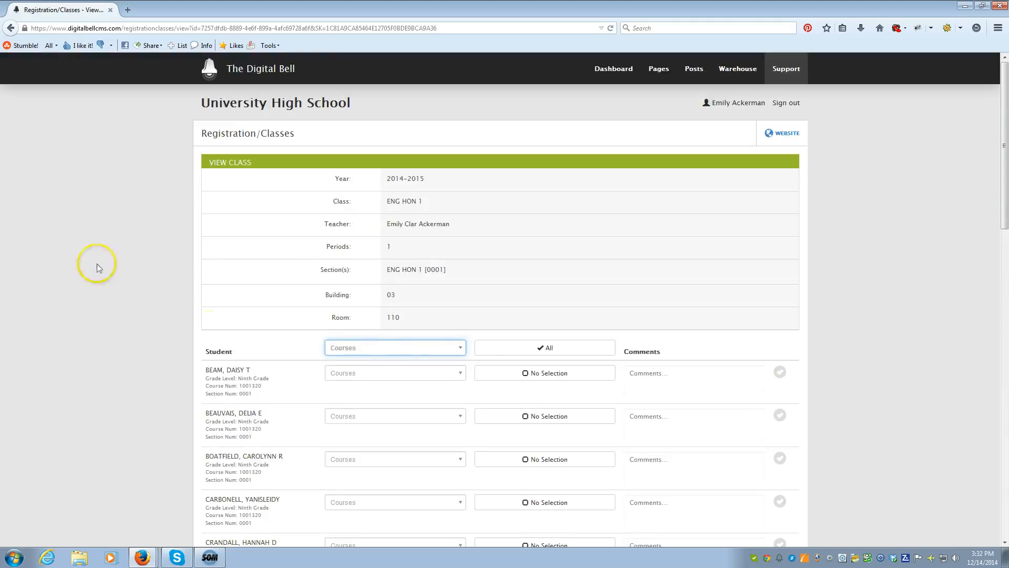
Step: Set the recommended course for all students in the class to ENG 2 [1001340]
{"action": "left_click", "coordinate": [444, 347]}
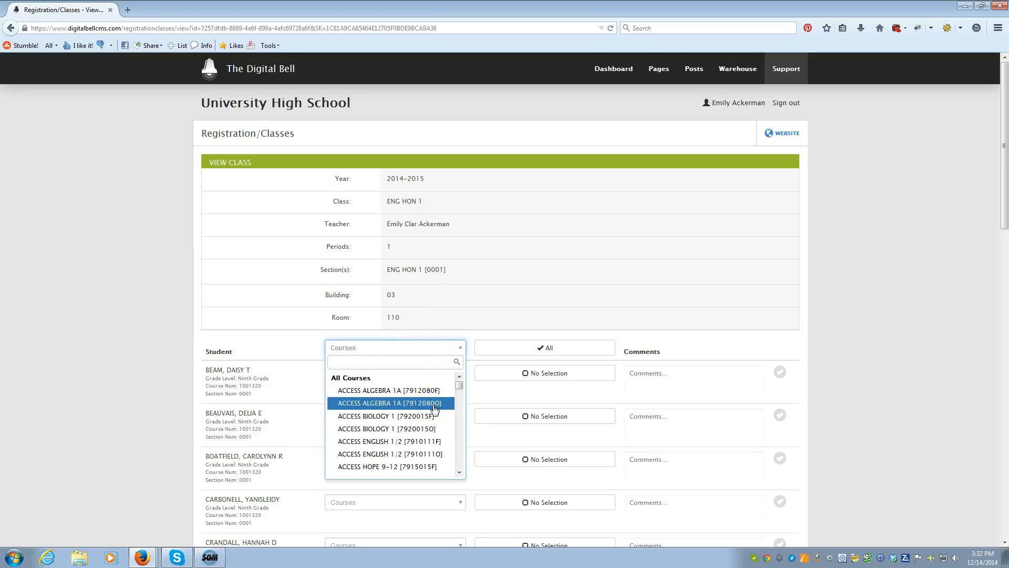
{"action": "scroll", "coordinate": [434, 409], "scroll_direction": "down", "scroll_amount": 3}
{"action": "scroll", "coordinate": [434, 409], "scroll_direction": "down", "scroll_amount": 6}
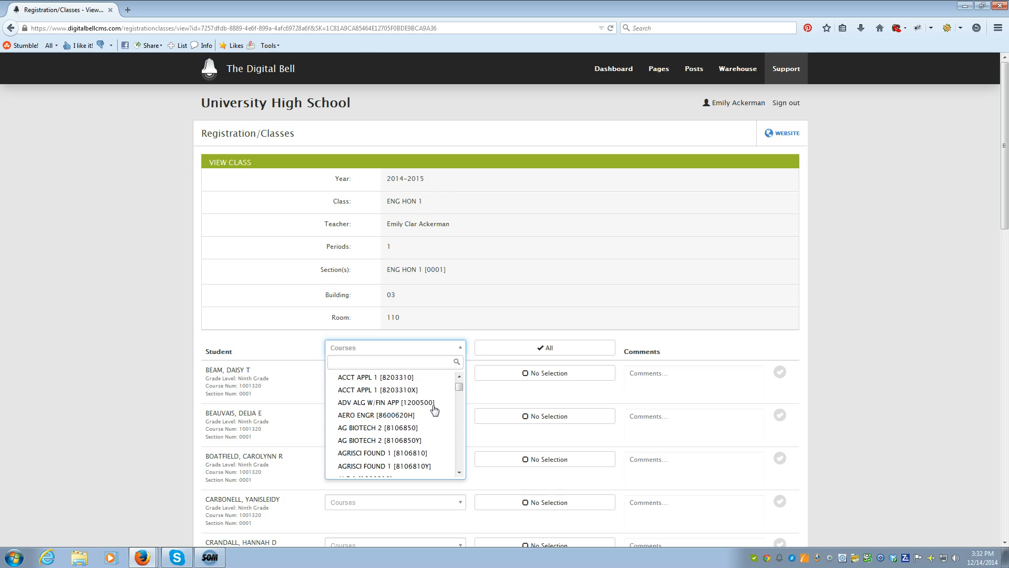
{"action": "scroll", "coordinate": [434, 409], "scroll_direction": "down", "scroll_amount": 8}
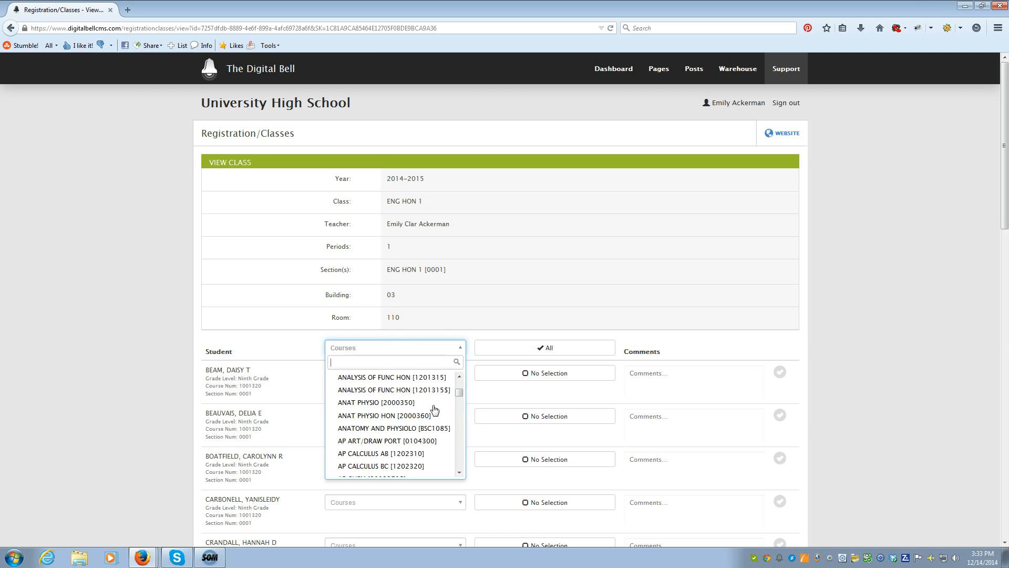
{"action": "scroll", "coordinate": [434, 409], "scroll_direction": "down", "scroll_amount": 3}
{"action": "scroll", "coordinate": [434, 409], "scroll_direction": "down", "scroll_amount": 5}
{"action": "scroll", "coordinate": [434, 409], "scroll_direction": "up", "scroll_amount": 14}
{"action": "scroll", "coordinate": [433, 409], "scroll_direction": "up", "scroll_amount": 6}
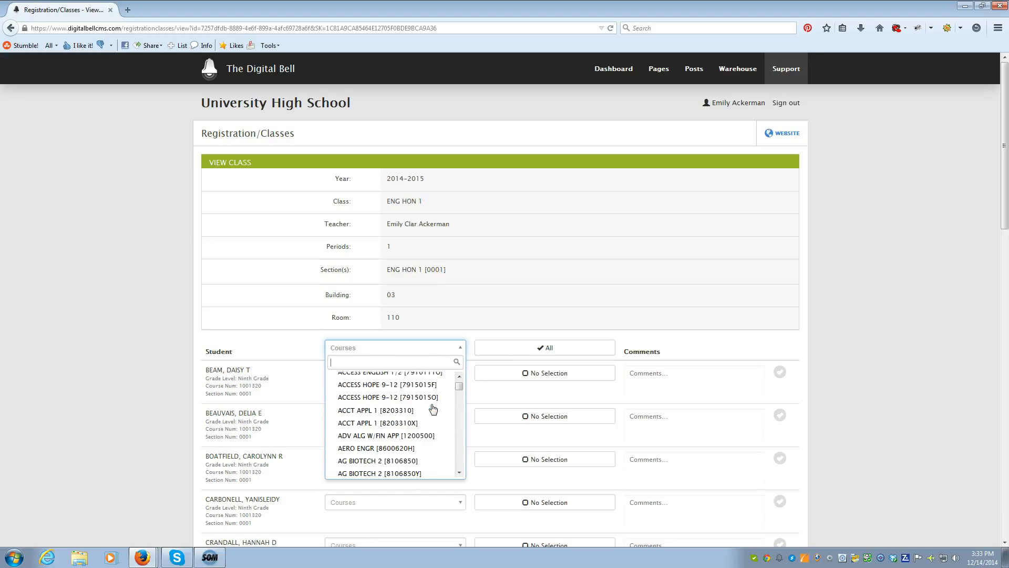
{"action": "scroll", "coordinate": [433, 409], "scroll_direction": "up", "scroll_amount": 3}
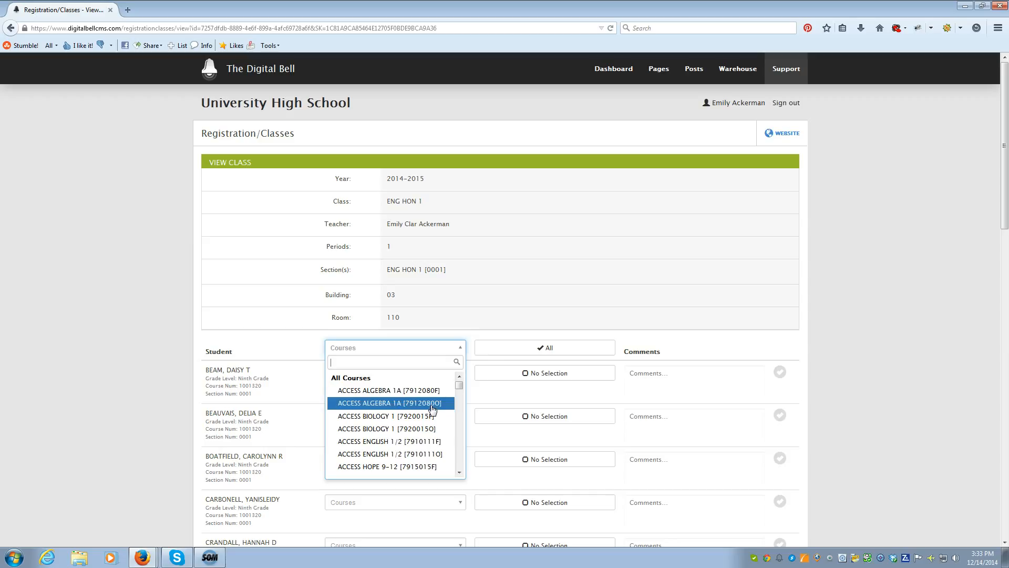
{"action": "scroll", "coordinate": [433, 409], "scroll_direction": "down", "scroll_amount": 8}
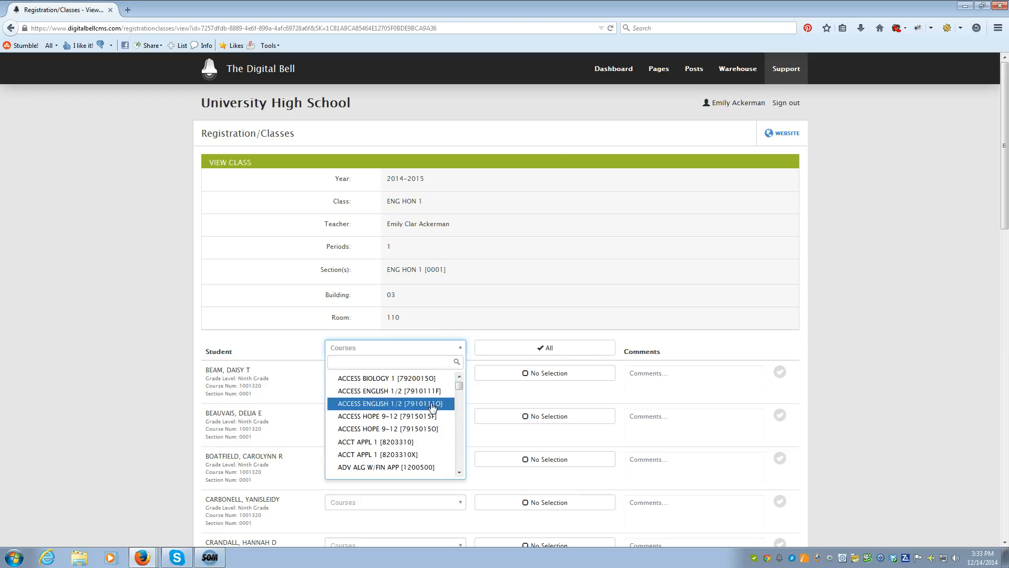
{"action": "scroll", "coordinate": [431, 413], "scroll_direction": "down", "scroll_amount": 12}
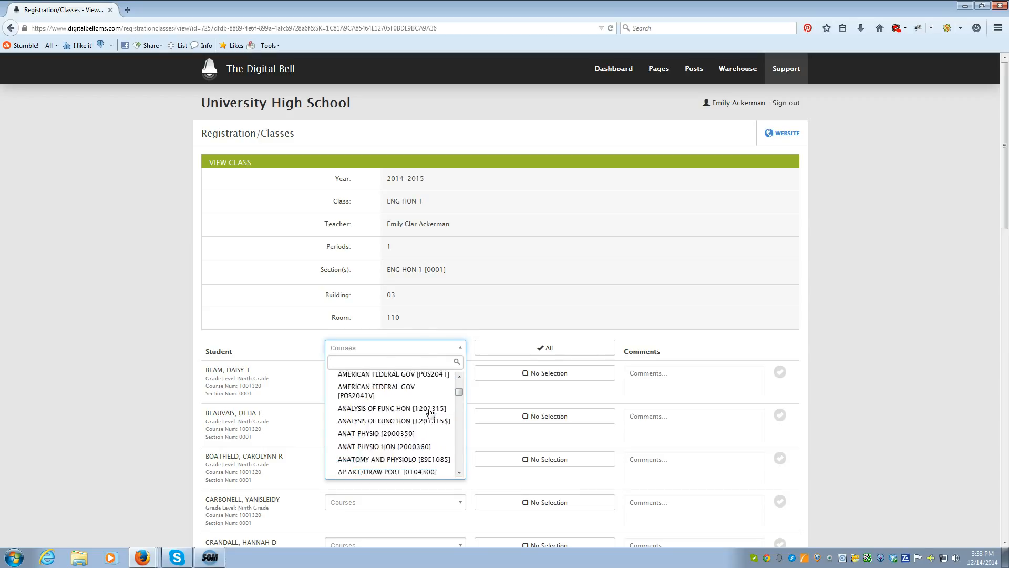
{"action": "scroll", "coordinate": [431, 413], "scroll_direction": "down", "scroll_amount": 12}
{"action": "scroll", "coordinate": [425, 418], "scroll_direction": "down", "scroll_amount": 12}
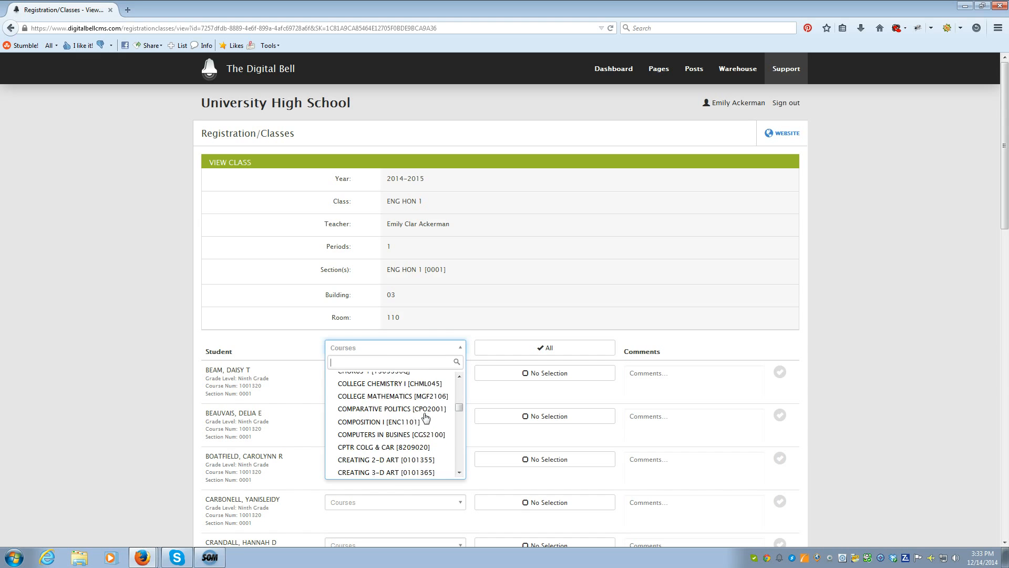
{"action": "scroll", "coordinate": [426, 418], "scroll_direction": "down", "scroll_amount": 4}
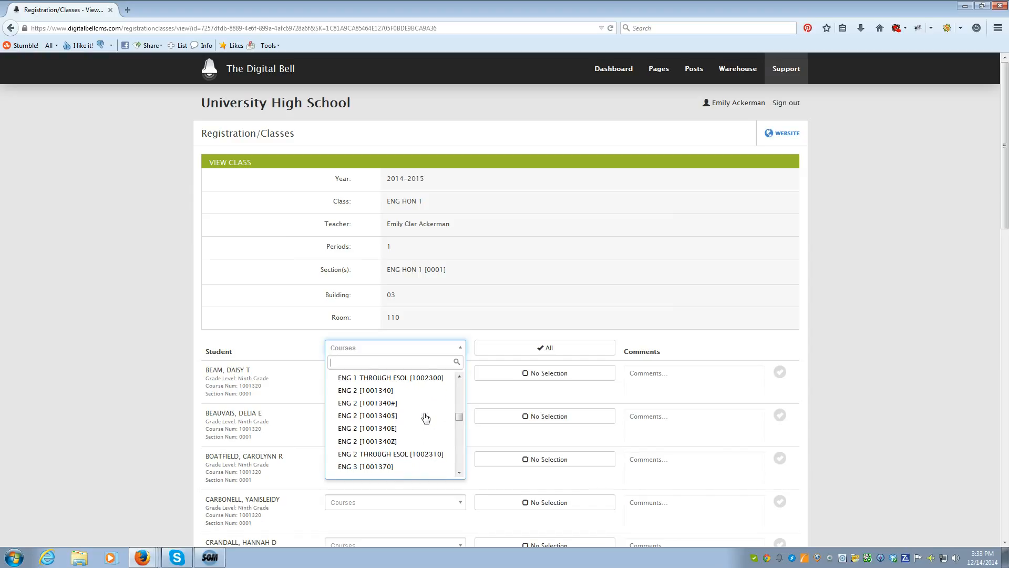
{"action": "left_click", "coordinate": [385, 391]}
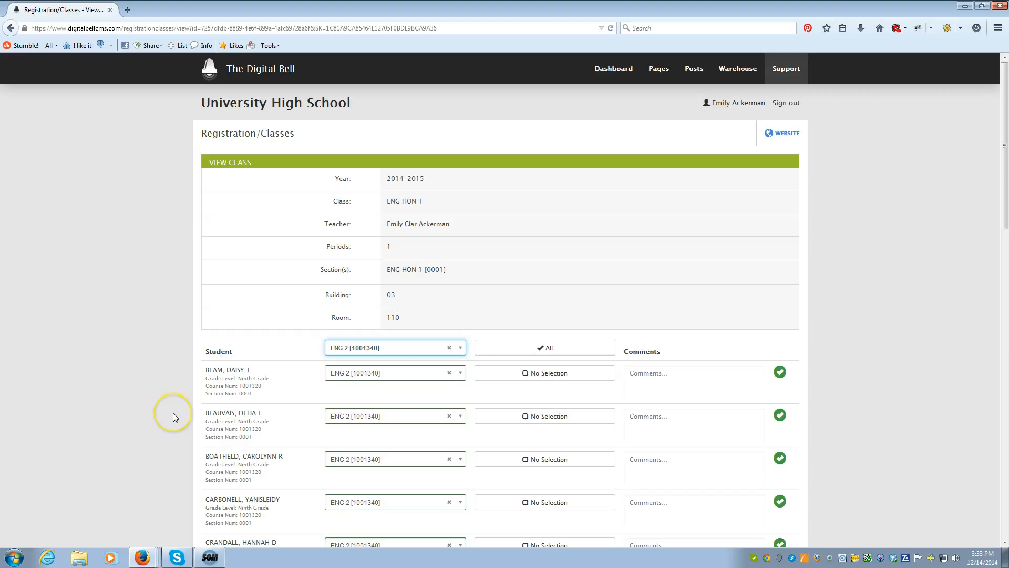
Step: Change the second listed student's recommended course to ENG 2 THROUGH ESOL [1002310]
{"action": "left_click", "coordinate": [462, 417]}
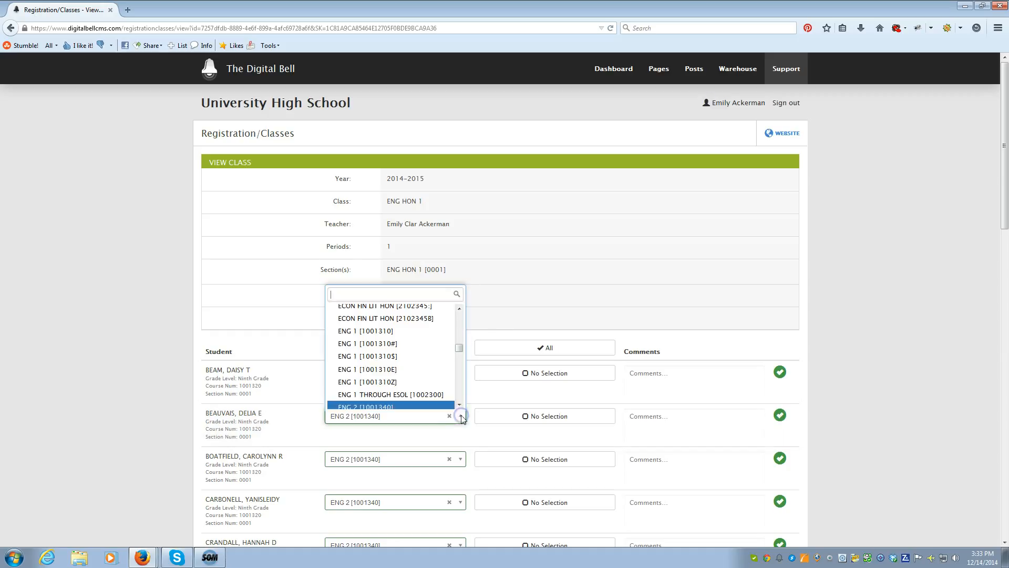
{"action": "scroll", "coordinate": [438, 371], "scroll_direction": "down", "scroll_amount": 3}
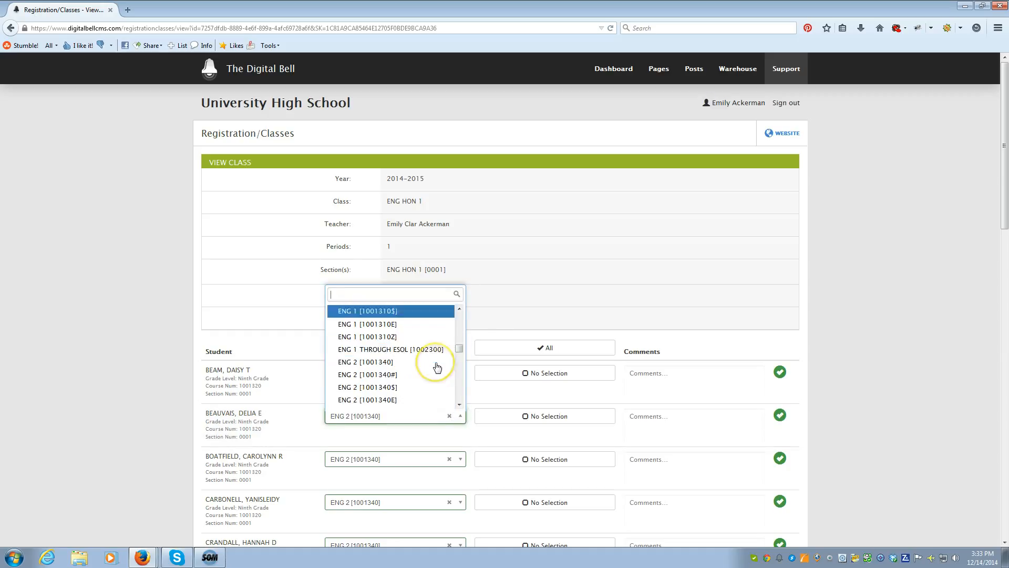
{"action": "scroll", "coordinate": [426, 374], "scroll_direction": "down", "scroll_amount": 1}
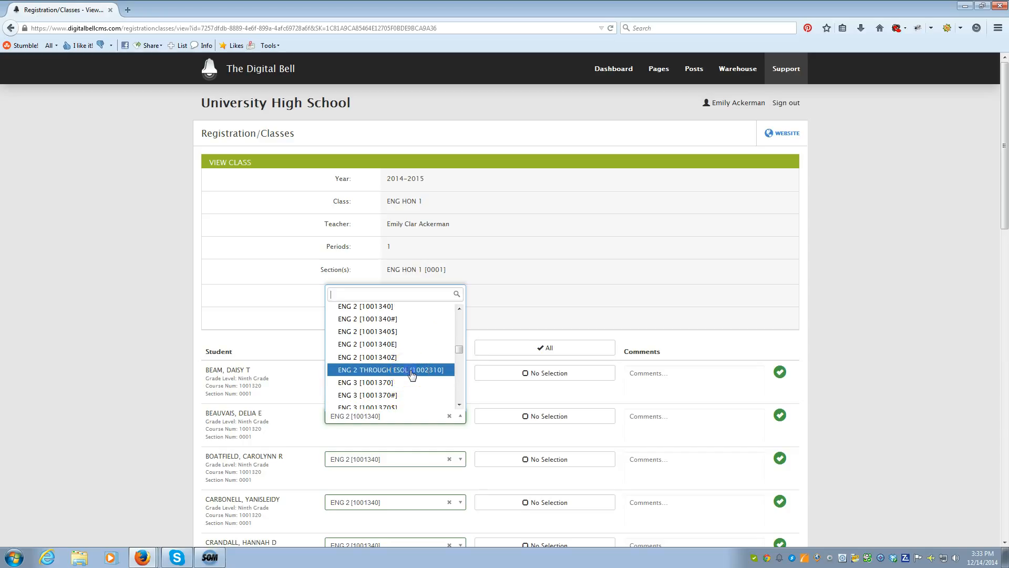
{"action": "left_click", "coordinate": [411, 370]}
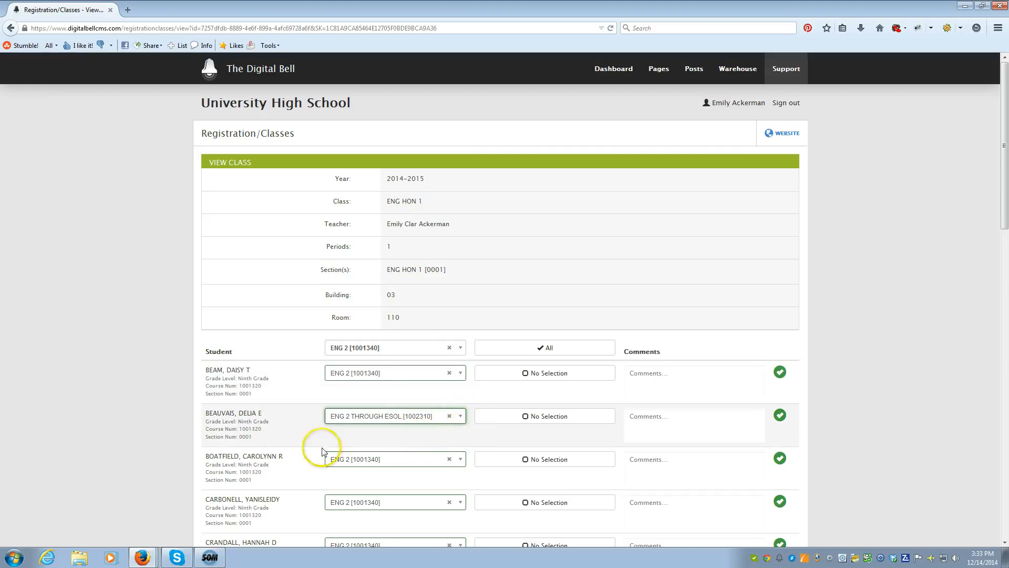
Step: Mark the third student No Selection, commenting "Student has been sick a great deal. Need to see how this turns out by the end of the year."
{"action": "left_click", "coordinate": [546, 461]}
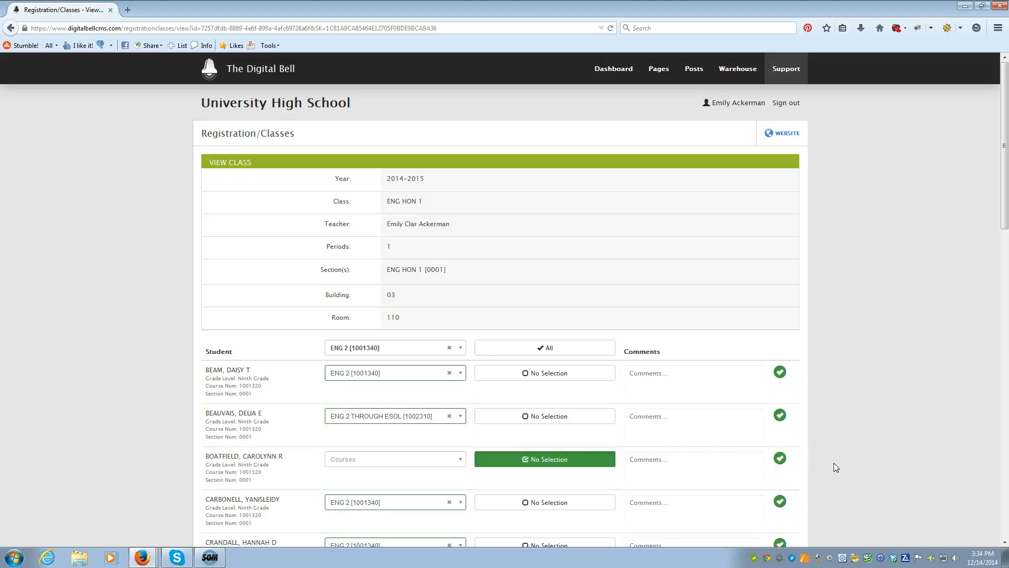
{"action": "left_click", "coordinate": [688, 459]}
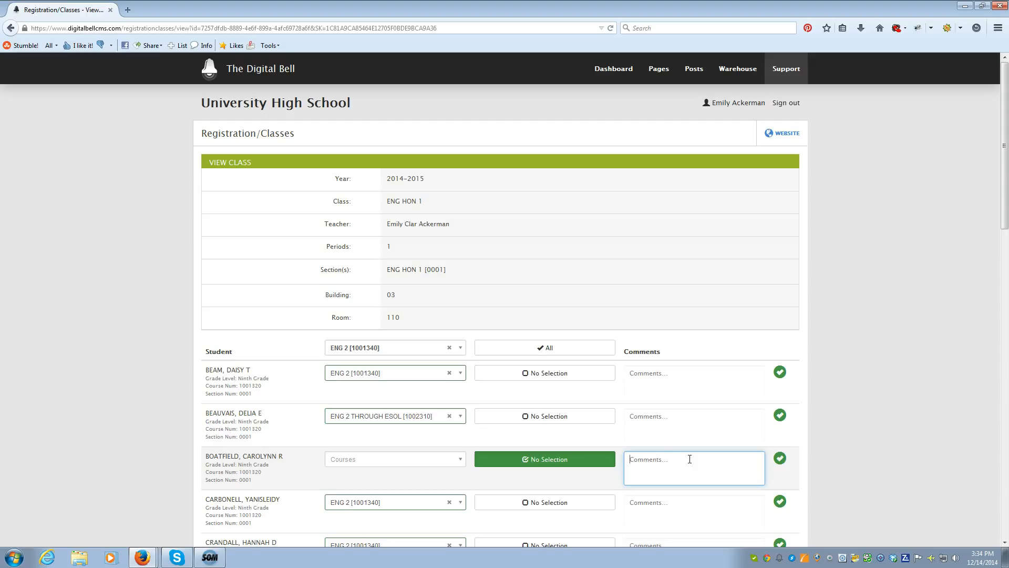
{"action": "type", "text": "Student has been sicka great deal. Need to see how this turns out bu"}
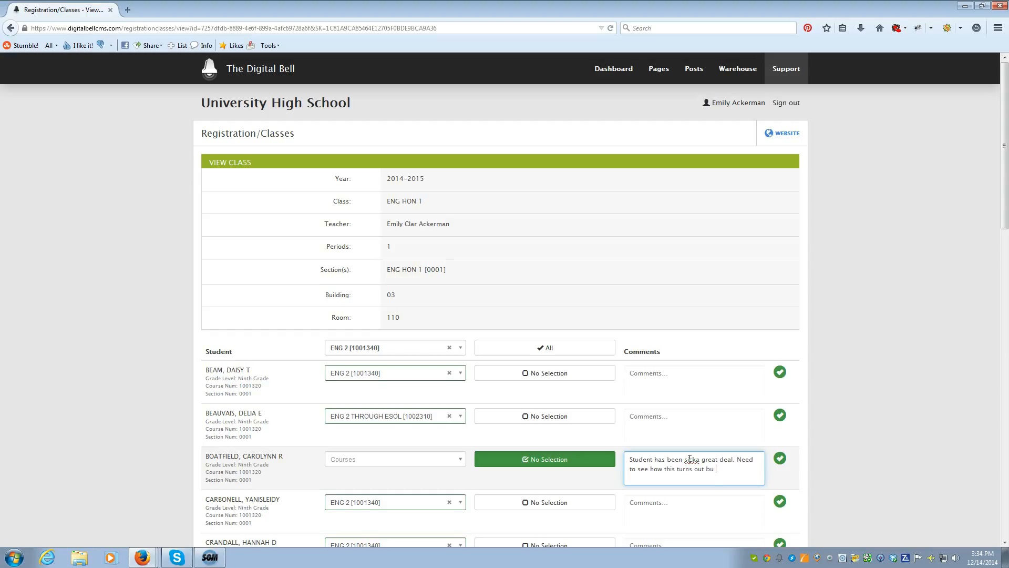
{"action": "key", "text": "BackSpace"}
{"action": "type", "text": "y the end of the year."}
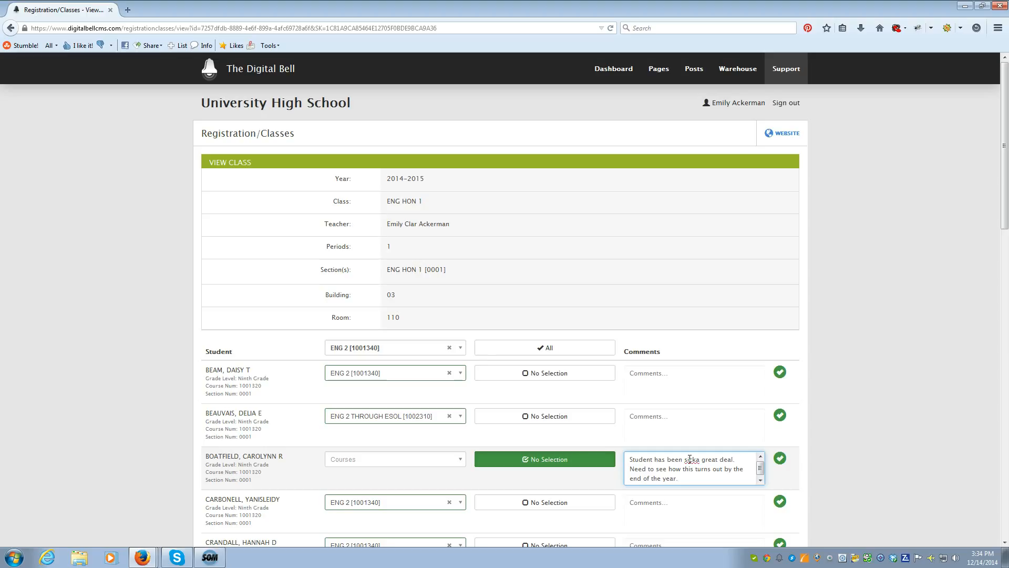
{"action": "left_click", "coordinate": [677, 470]}
{"action": "left_click", "coordinate": [698, 460]}
{"action": "left_click", "coordinate": [844, 434]}
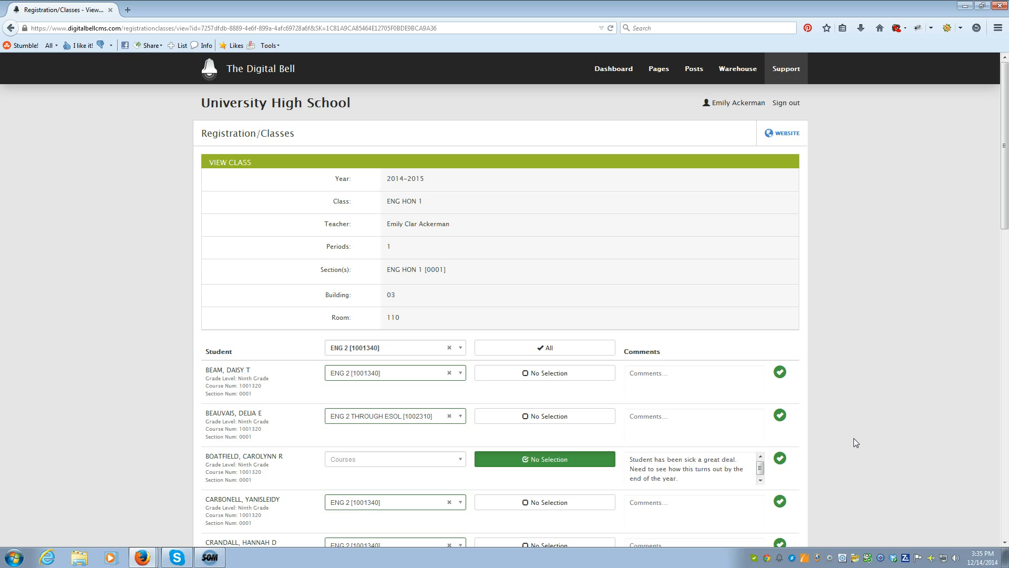
Step: Cancel the recommendation entries for the class and return to the teacher's list of classes
{"action": "scroll", "coordinate": [844, 416], "scroll_direction": "down", "scroll_amount": 20}
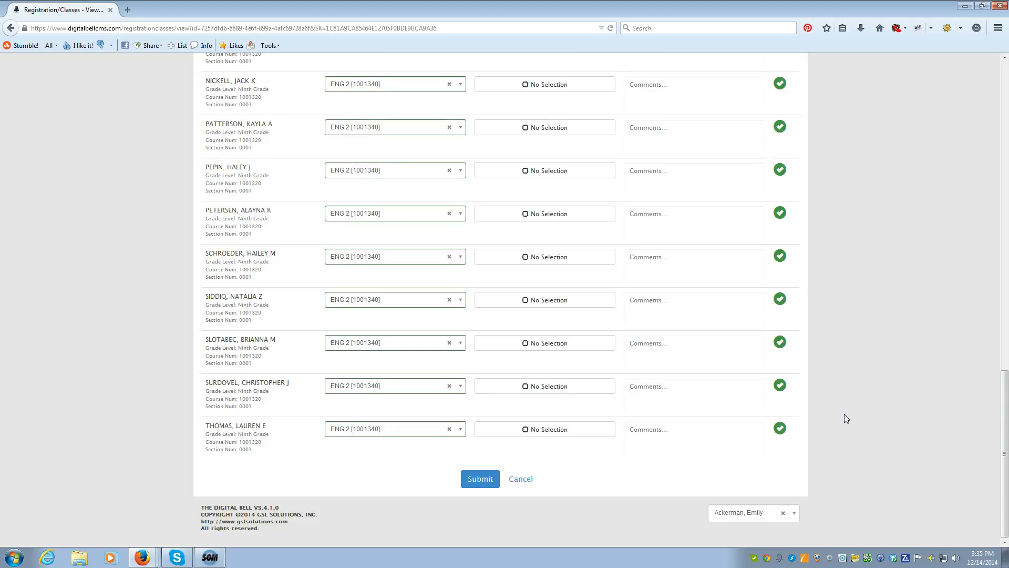
{"action": "left_click", "coordinate": [481, 479]}
{"action": "left_click", "coordinate": [528, 479]}
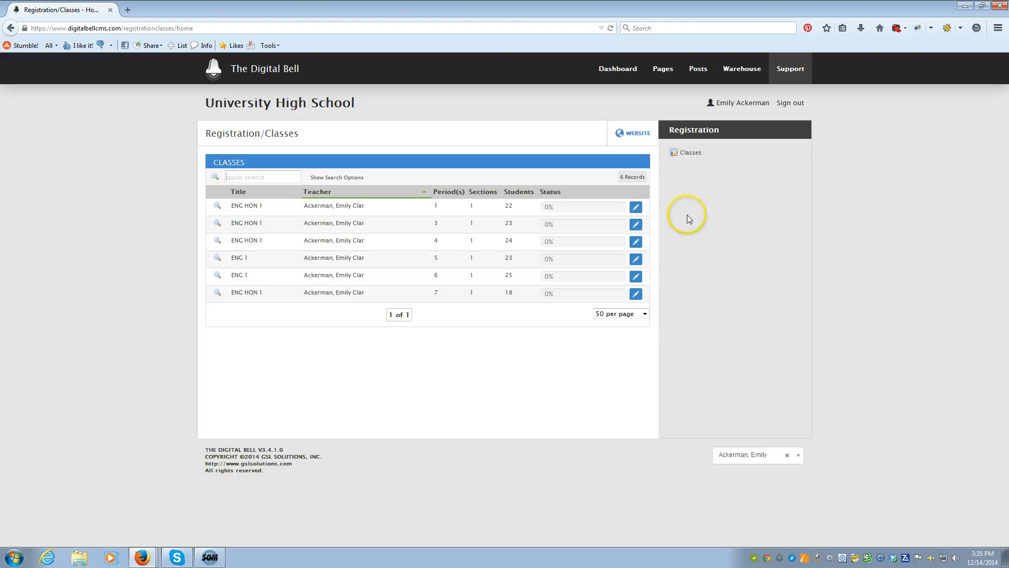
{"action": "left_click", "coordinate": [688, 153]}
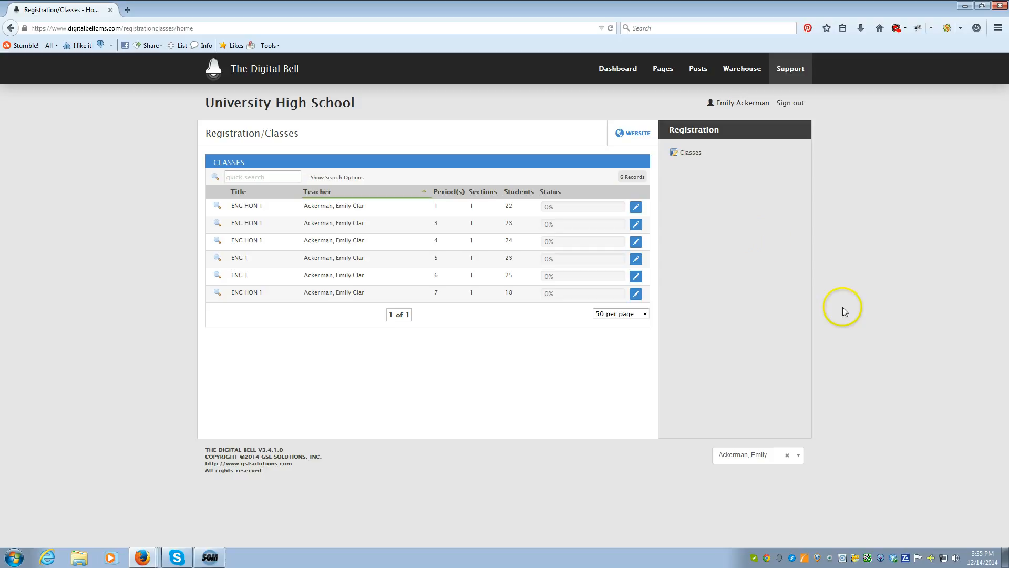
Step: Clear the selected teacher account to return to the administrator's view and look through the full list of classes
{"action": "left_click", "coordinate": [788, 454]}
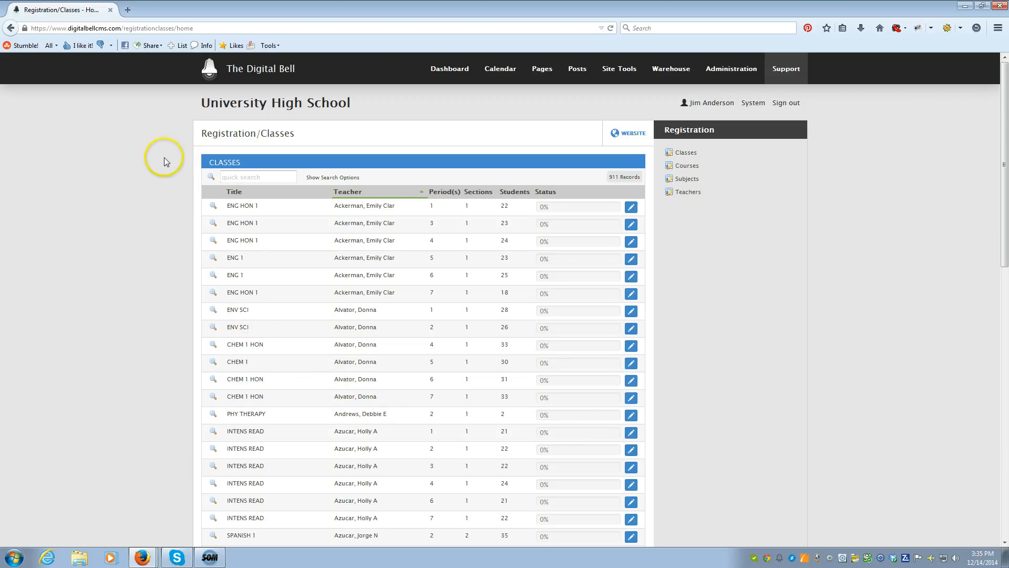
{"action": "scroll", "coordinate": [155, 248], "scroll_direction": "down", "scroll_amount": 6}
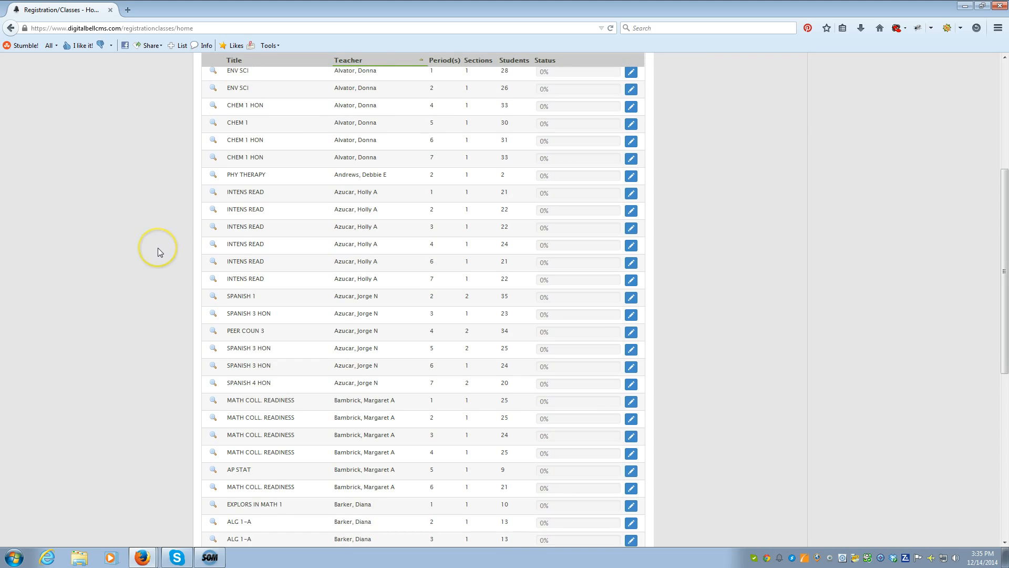
{"action": "scroll", "coordinate": [157, 248], "scroll_direction": "down", "scroll_amount": 6}
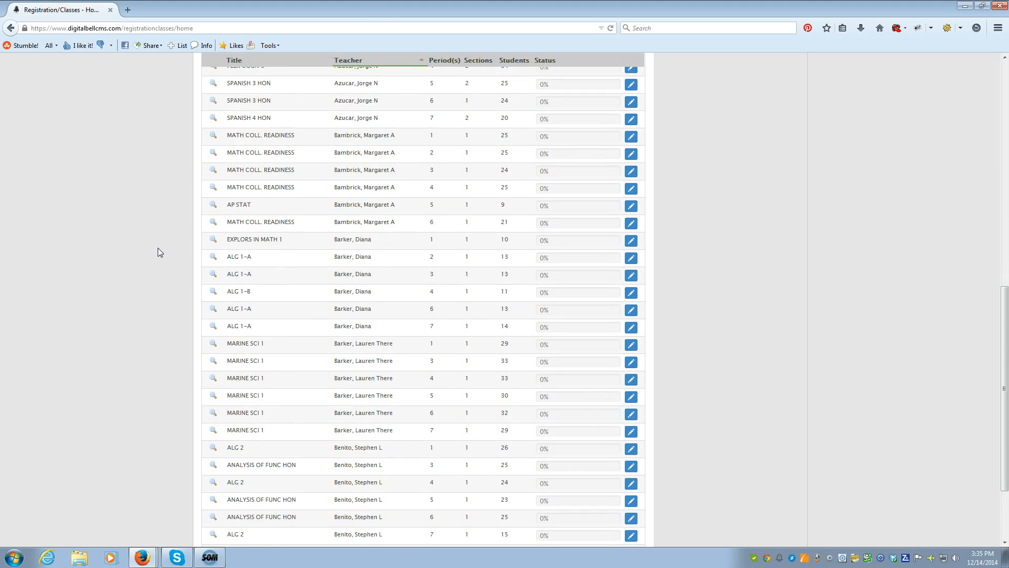
{"action": "scroll", "coordinate": [162, 249], "scroll_direction": "up", "scroll_amount": 12}
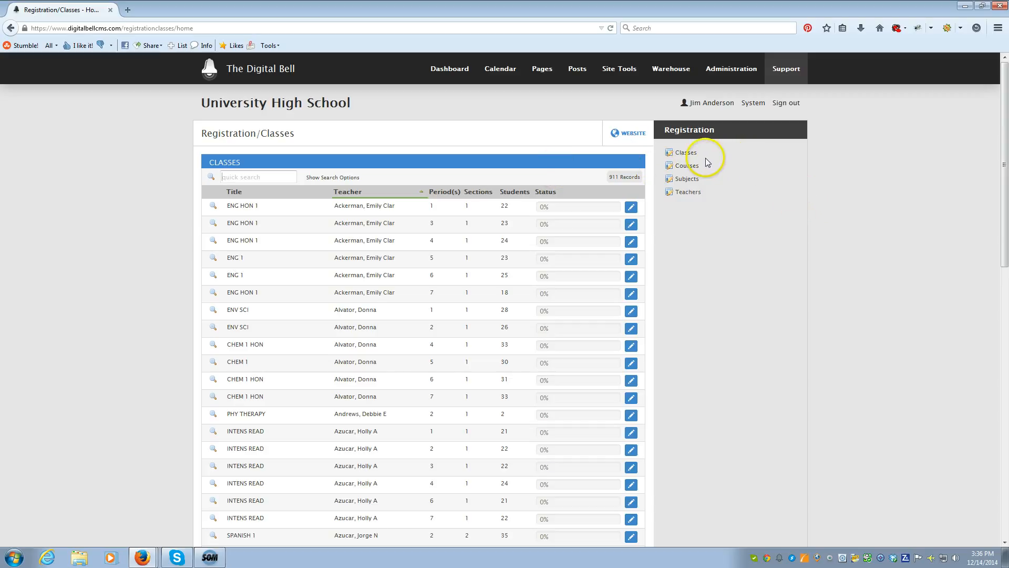
Step: Open the ACCESS ALGEBRA 1A course for editing from the registration courses
{"action": "left_click", "coordinate": [687, 166]}
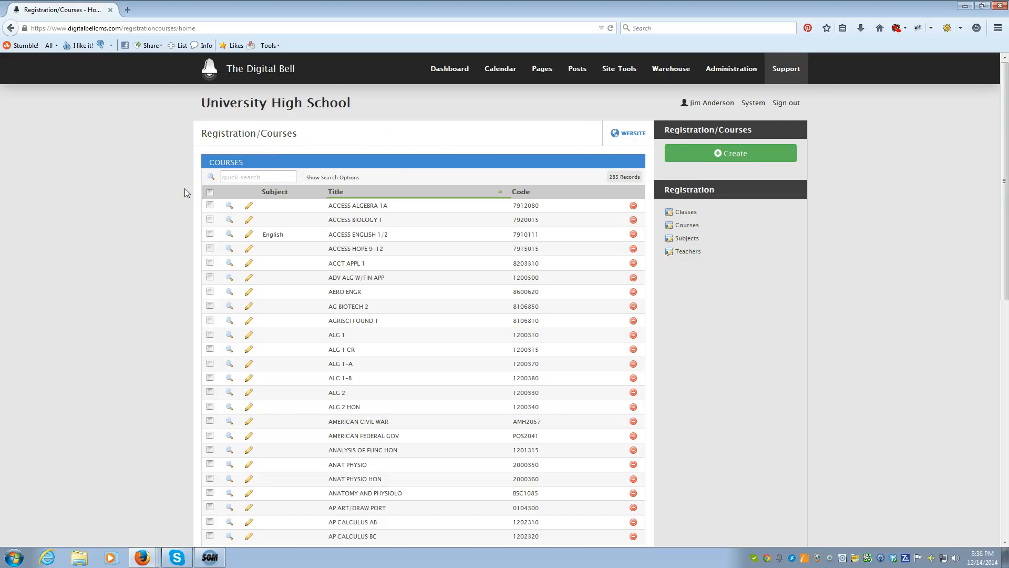
{"action": "left_click", "coordinate": [250, 208]}
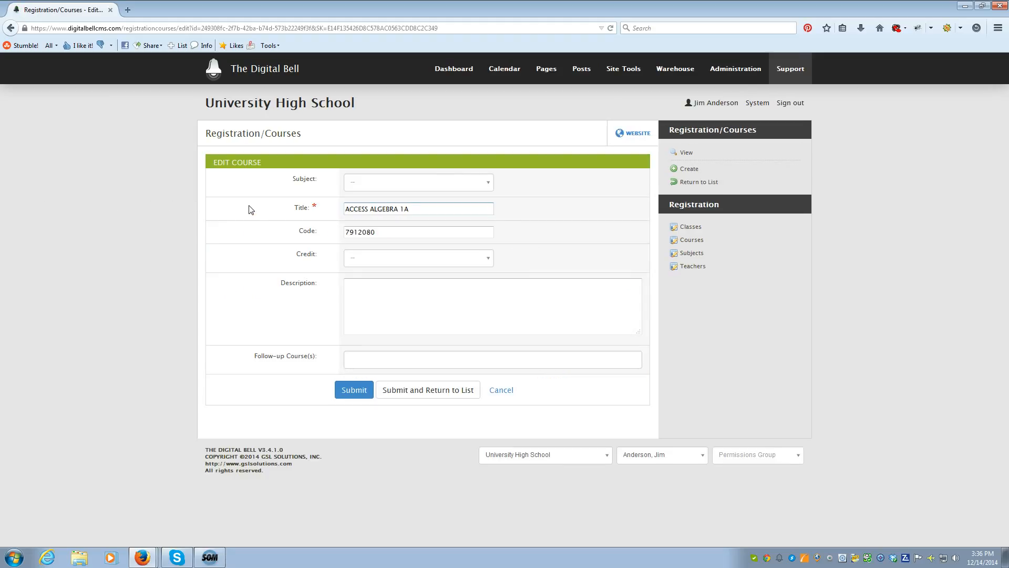
Step: Set the ACCESS ALGEBRA 1A course's subject to Mathematics and its credit to 1.00
{"action": "left_click", "coordinate": [488, 185]}
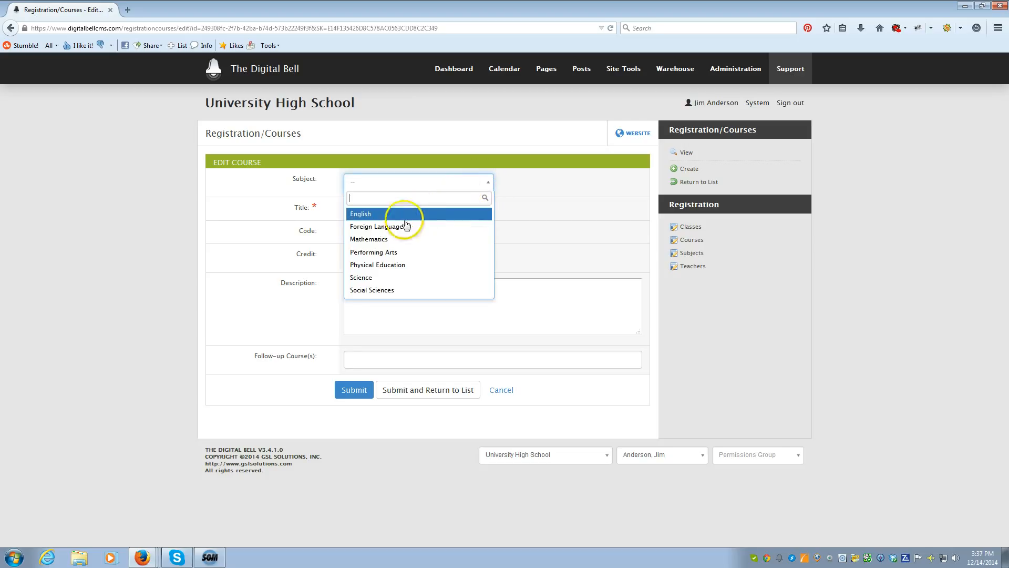
{"action": "left_click", "coordinate": [383, 240]}
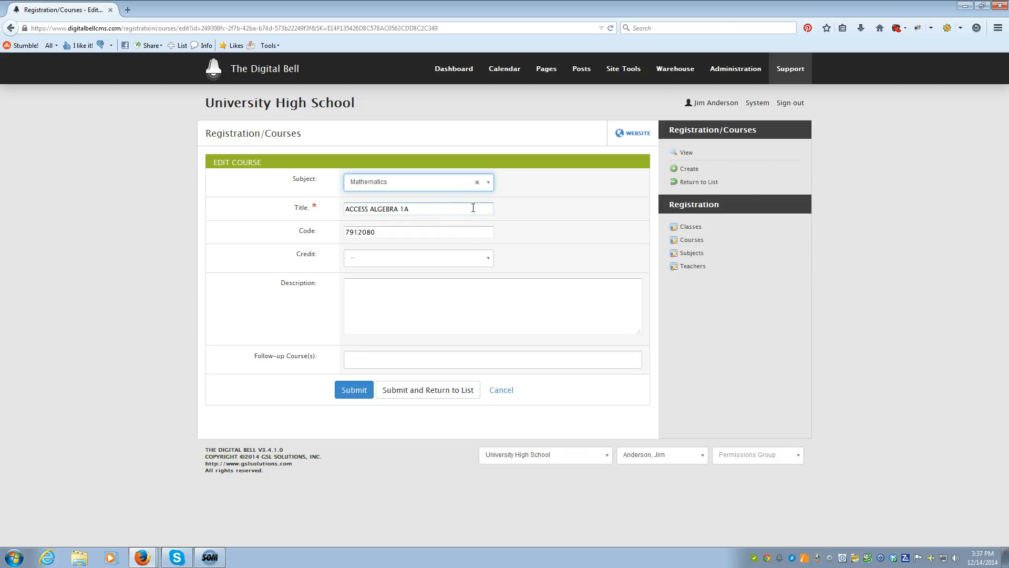
{"action": "left_click", "coordinate": [436, 229]}
{"action": "left_click", "coordinate": [488, 258]}
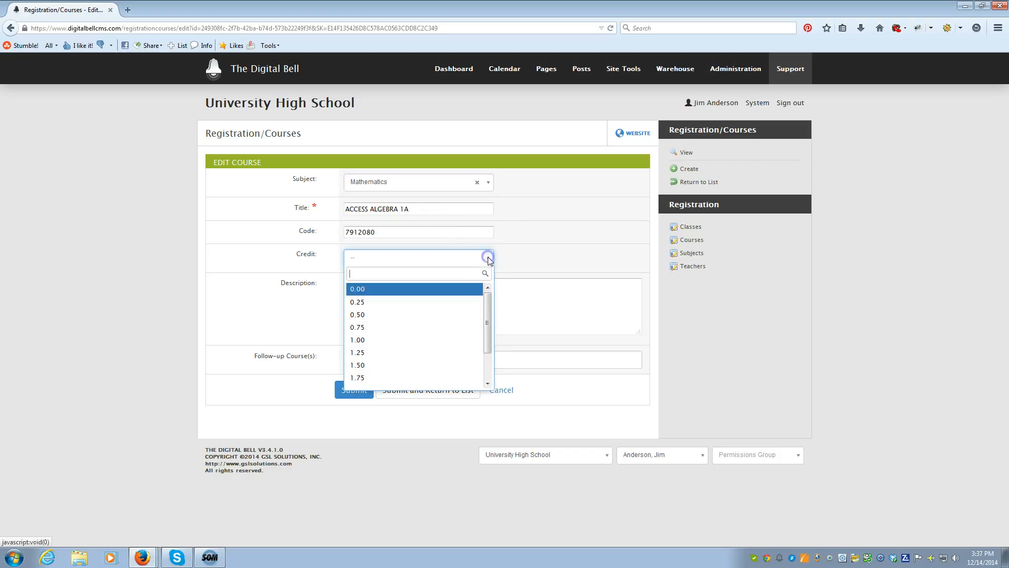
{"action": "left_click", "coordinate": [439, 340]}
Step: Enter "This is a math class." as the description of the ACCESS ALGEBRA 1A course
{"action": "left_click", "coordinate": [447, 292]}
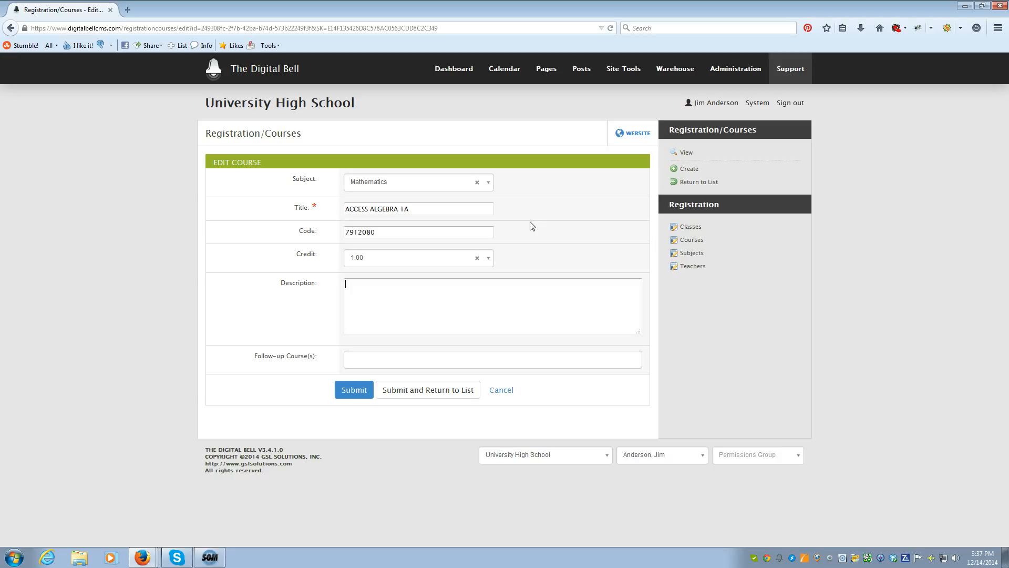
{"action": "type", "text": "This is a math class."}
Step: Add ALG 1 [1200310] and ALG 2 [1200330] as the course's follow-up courses, and cancel the edit without submitting it
{"action": "left_click", "coordinate": [364, 361]}
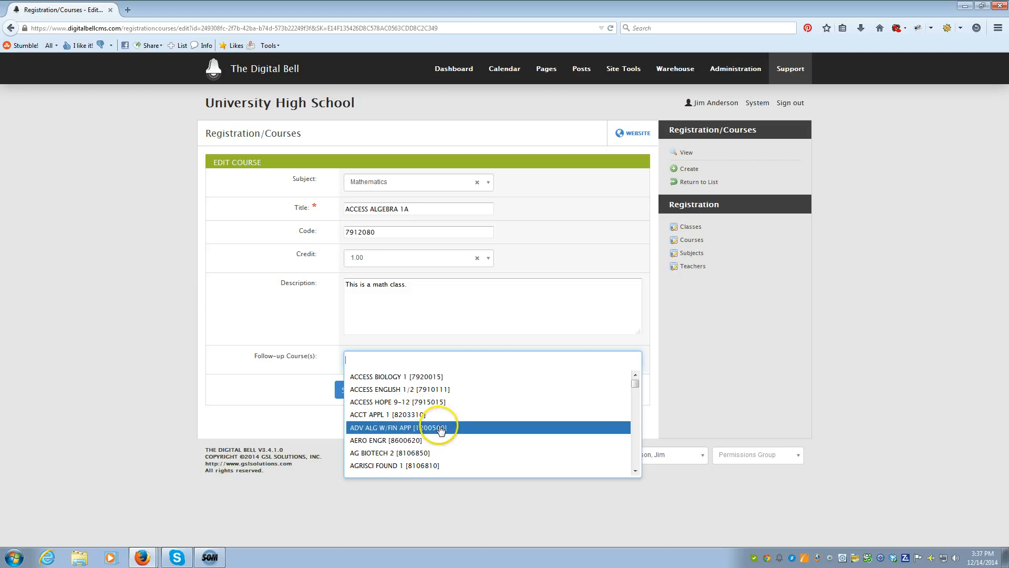
{"action": "scroll", "coordinate": [440, 429], "scroll_direction": "down", "scroll_amount": 2}
{"action": "scroll", "coordinate": [439, 429], "scroll_direction": "down", "scroll_amount": 1}
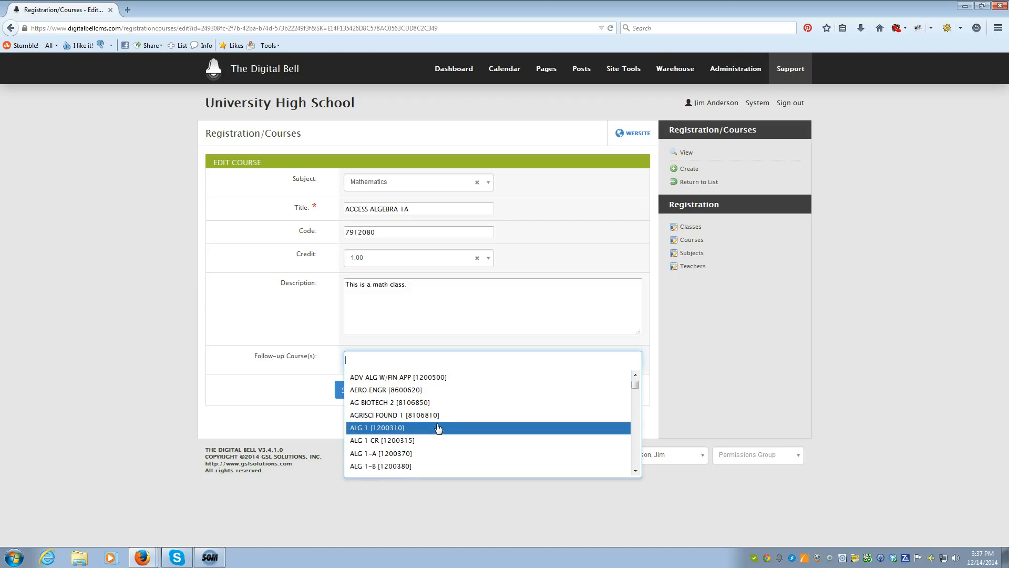
{"action": "left_click", "coordinate": [437, 428]}
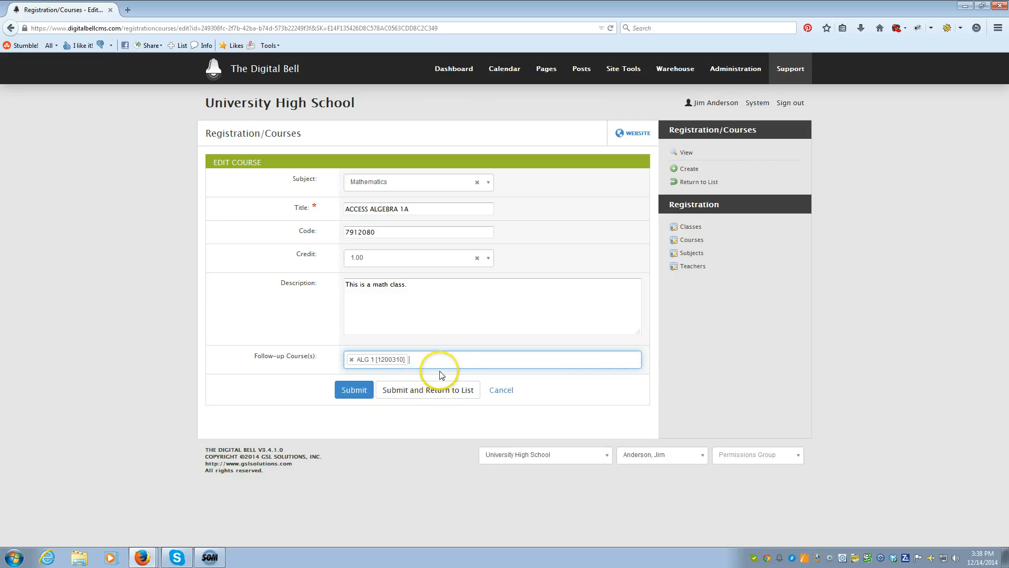
{"action": "left_click", "coordinate": [455, 358]}
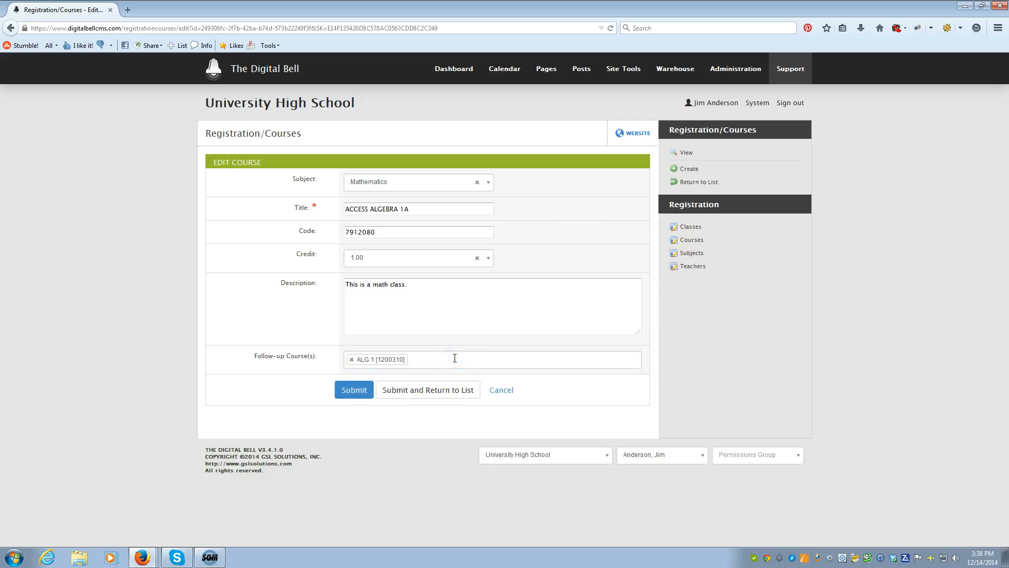
{"action": "left_click", "coordinate": [452, 363]}
{"action": "scroll", "coordinate": [447, 408], "scroll_direction": "down", "scroll_amount": 1}
{"action": "scroll", "coordinate": [447, 408], "scroll_direction": "down", "scroll_amount": 2}
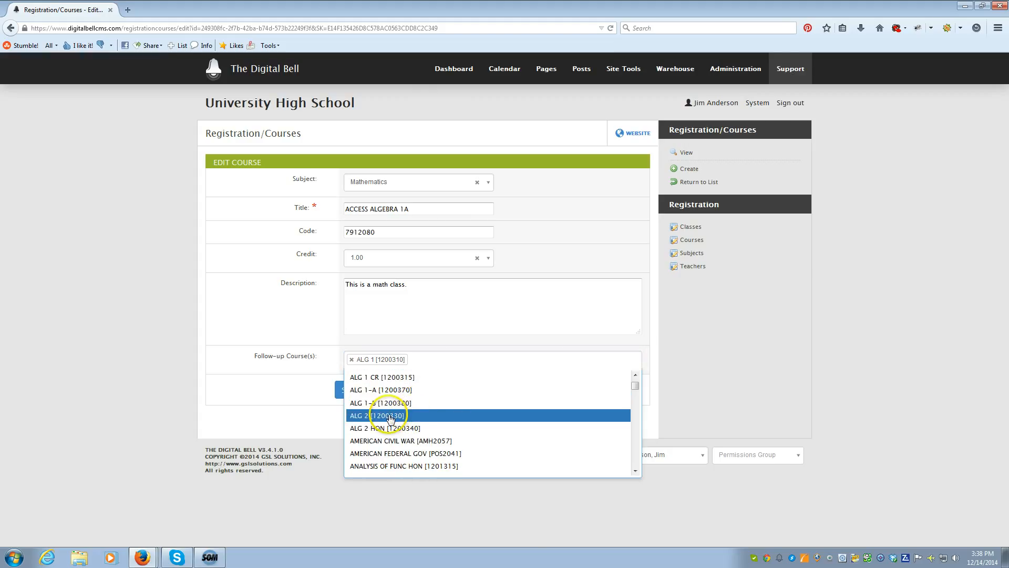
{"action": "left_click", "coordinate": [413, 416]}
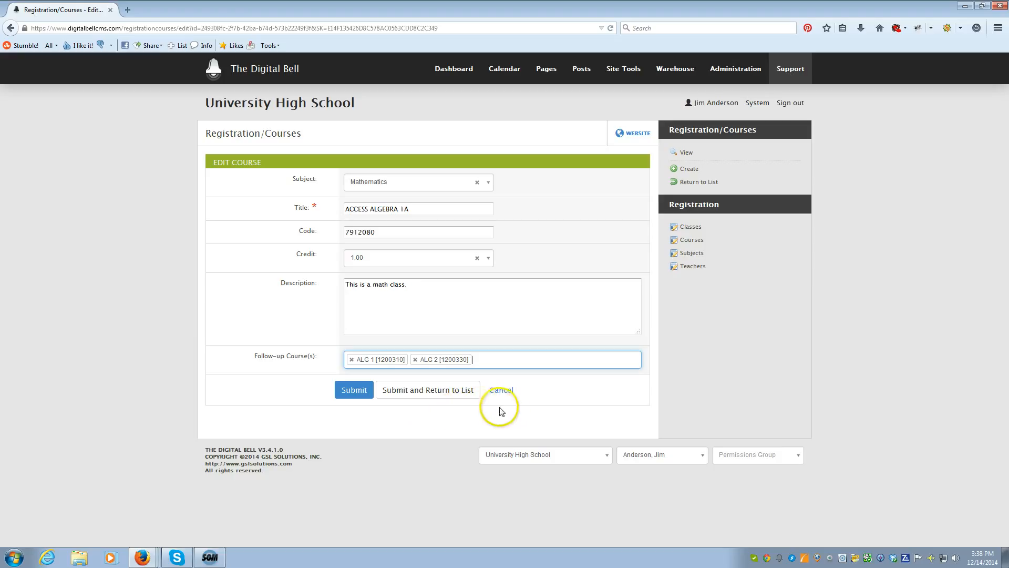
{"action": "left_click", "coordinate": [505, 394]}
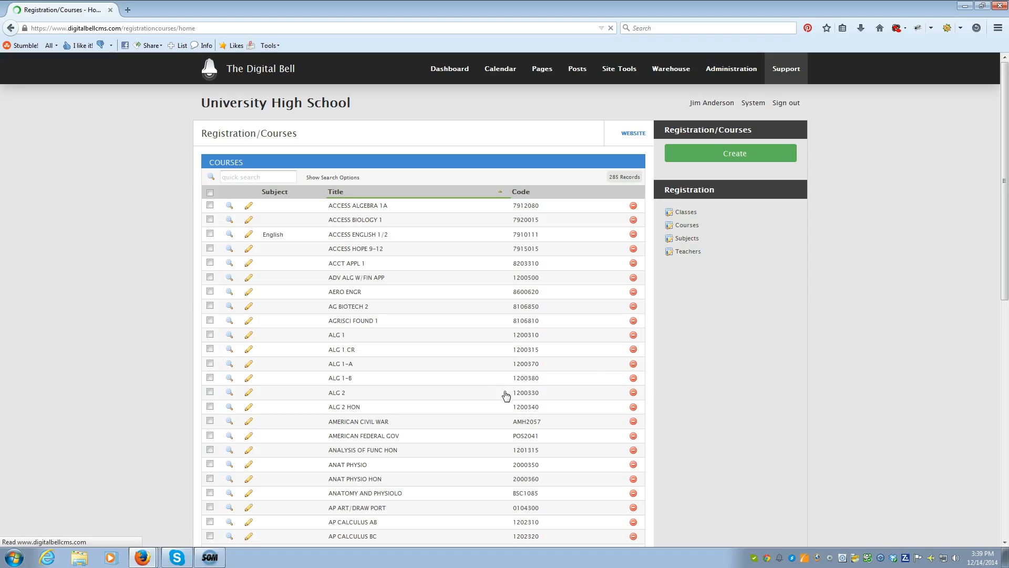
Step: View the details of the English subject in the registration subjects and return to the subjects list
{"action": "left_click", "coordinate": [693, 240]}
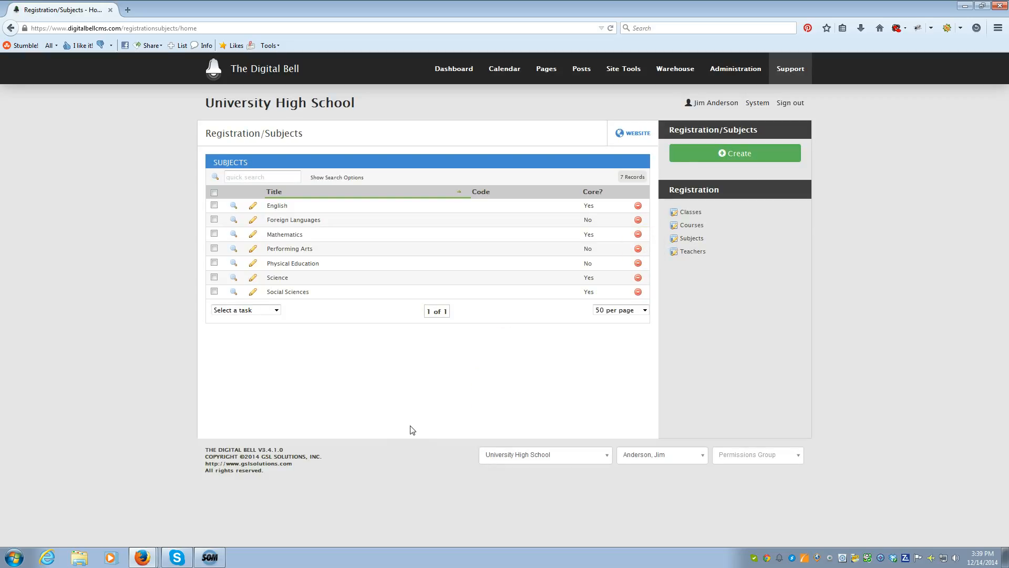
{"action": "left_click", "coordinate": [234, 207]}
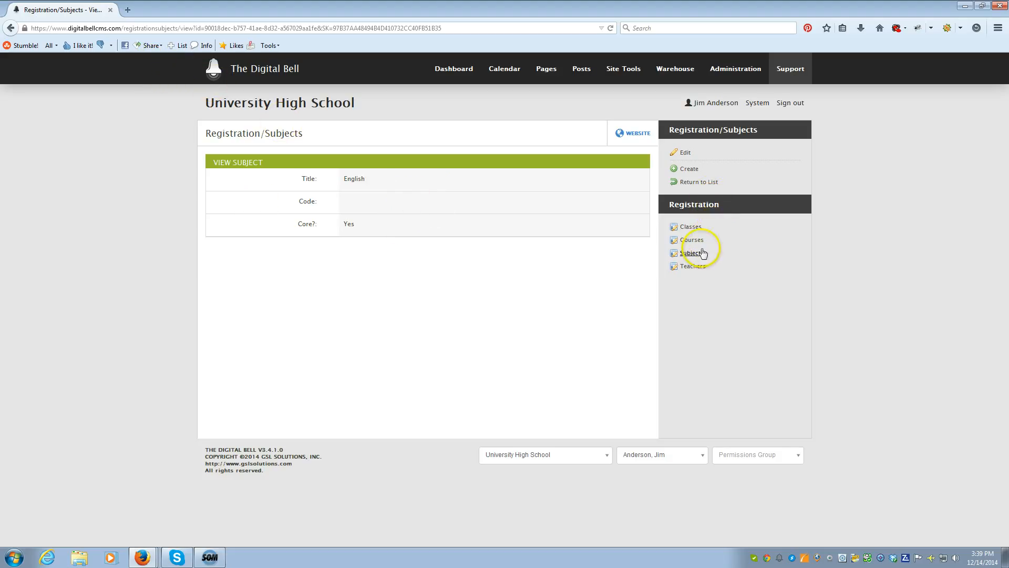
{"action": "left_click", "coordinate": [10, 28]}
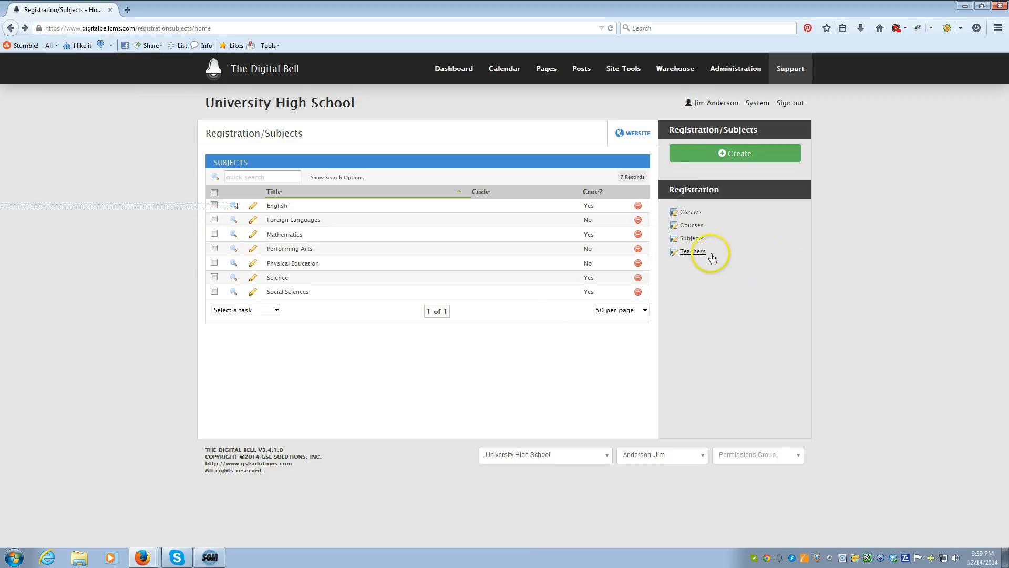
Step: Open the first listed teacher's record for editing, look at the available Admin accounts, and cancel without changing anything
{"action": "left_click", "coordinate": [693, 252]}
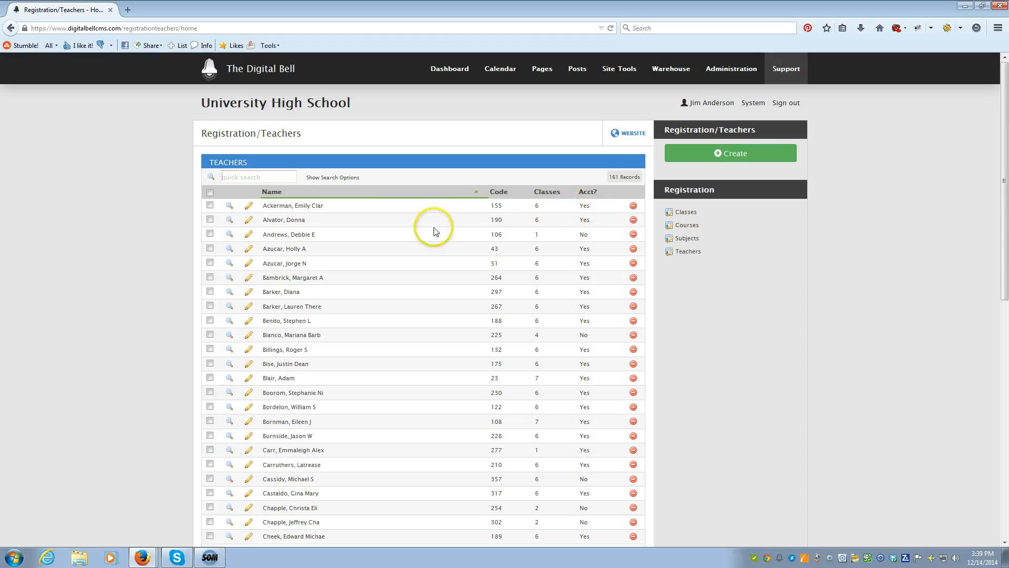
{"action": "left_click", "coordinate": [250, 210]}
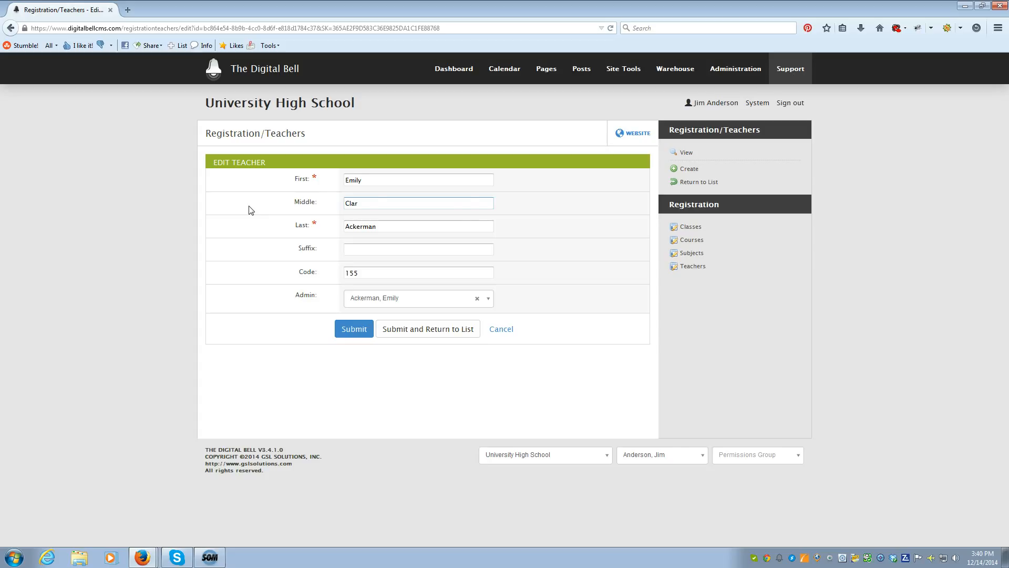
{"action": "left_click", "coordinate": [462, 299]}
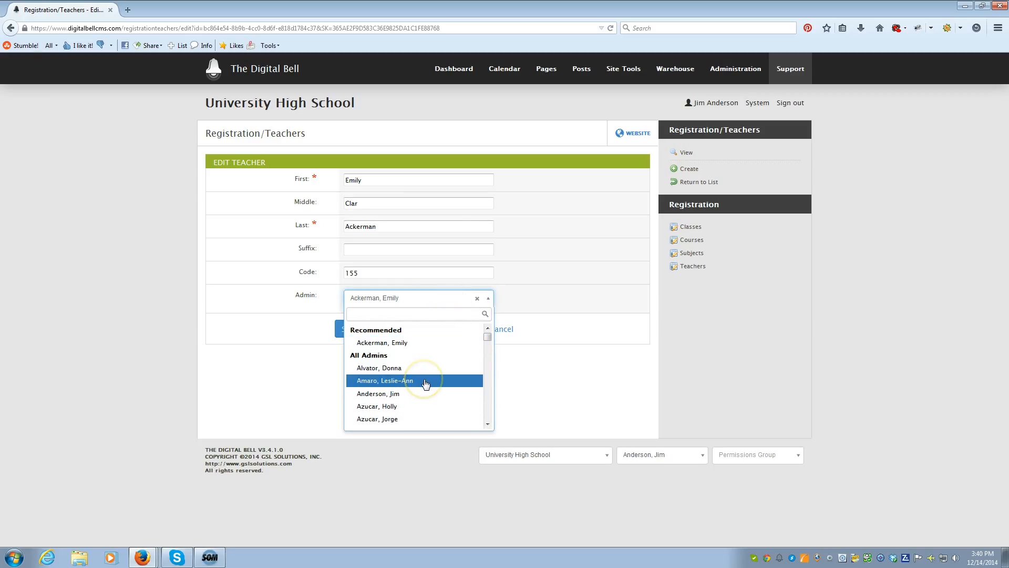
{"action": "left_click", "coordinate": [583, 386]}
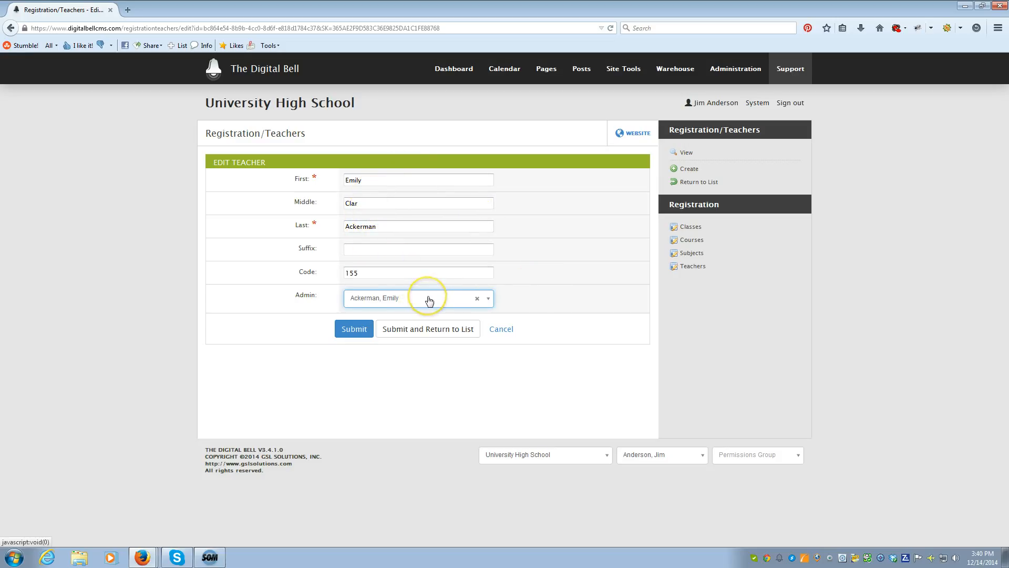
{"action": "left_click", "coordinate": [498, 331]}
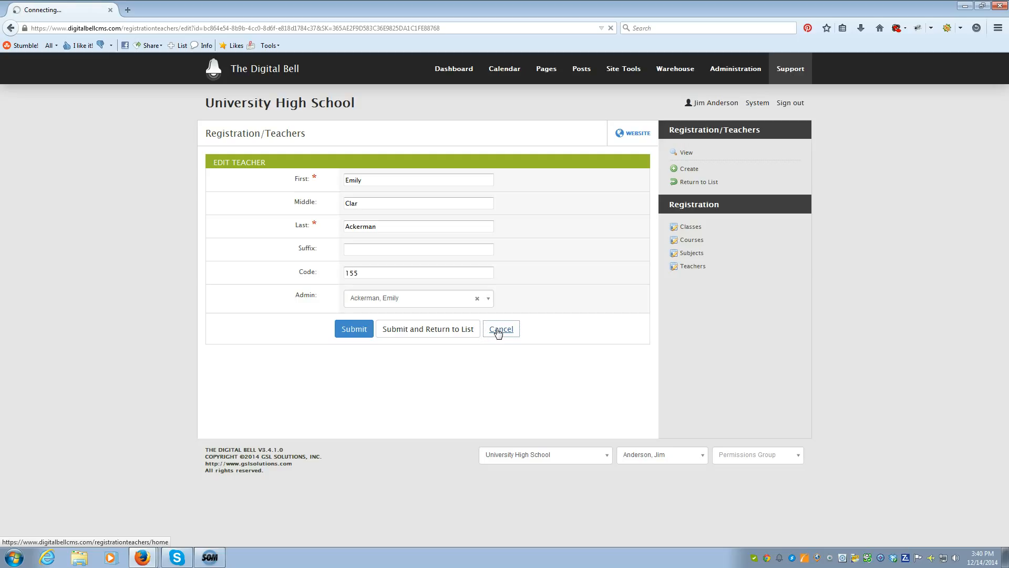